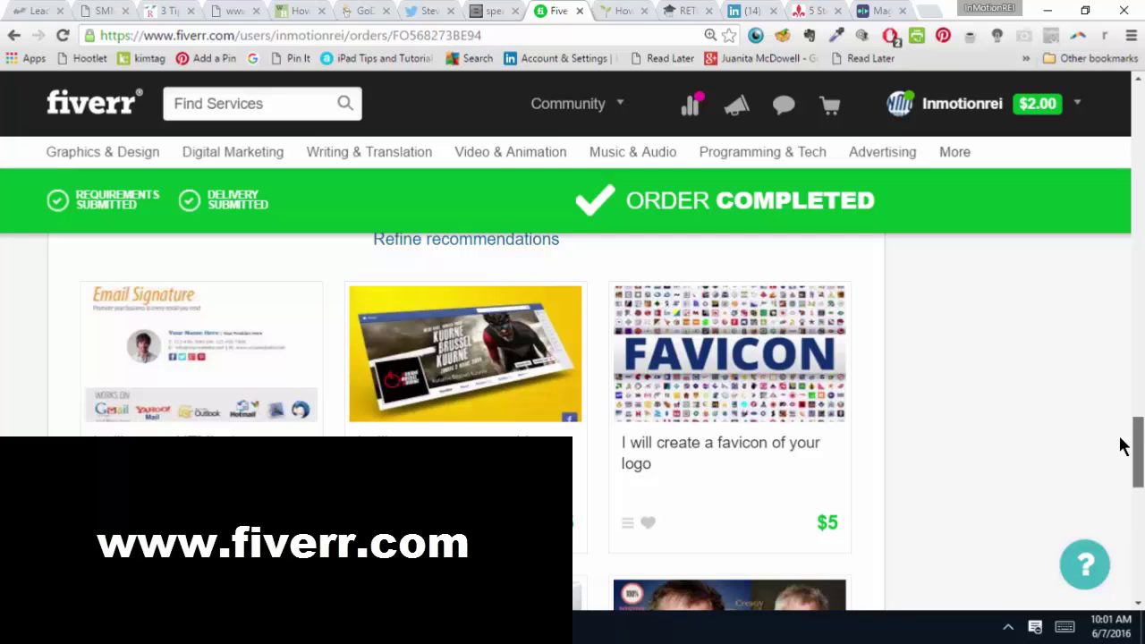
scroll(1123, 445, up, 1)
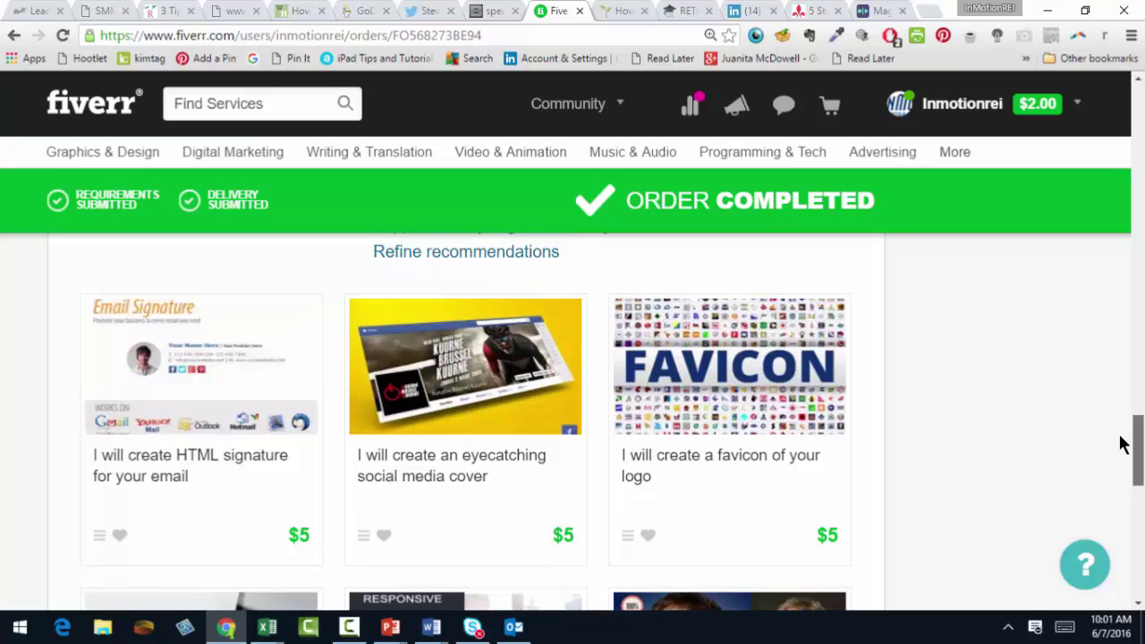
- Scroll the Fiverr order page, check the delivered signature.png preview, then close the Photos window
drag(1122, 442, 1134, 199)
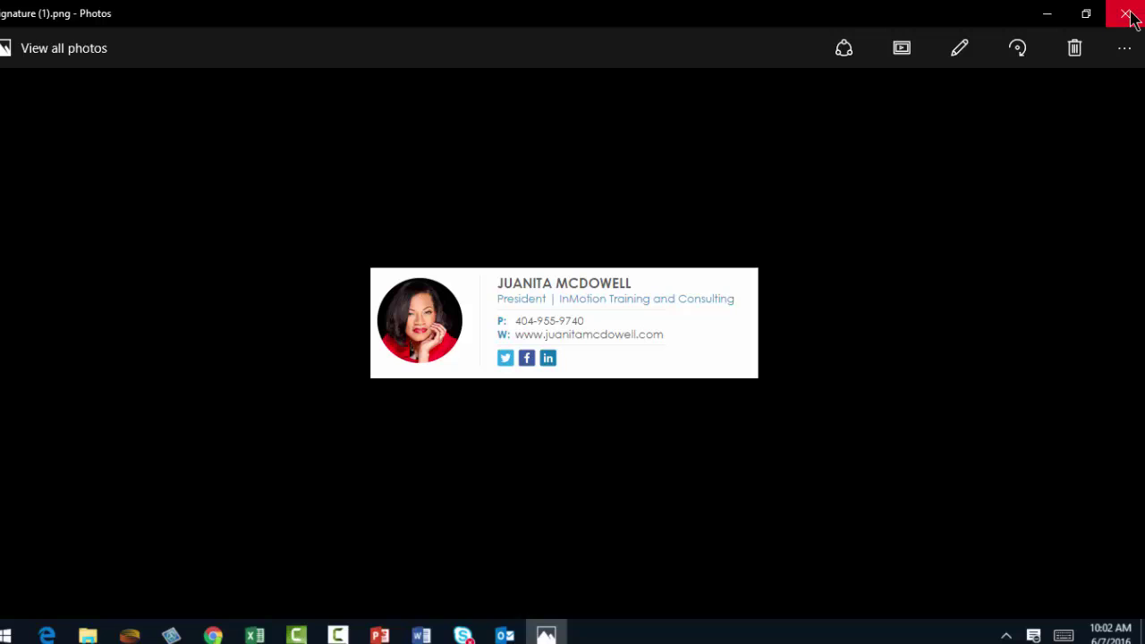
click(1127, 15)
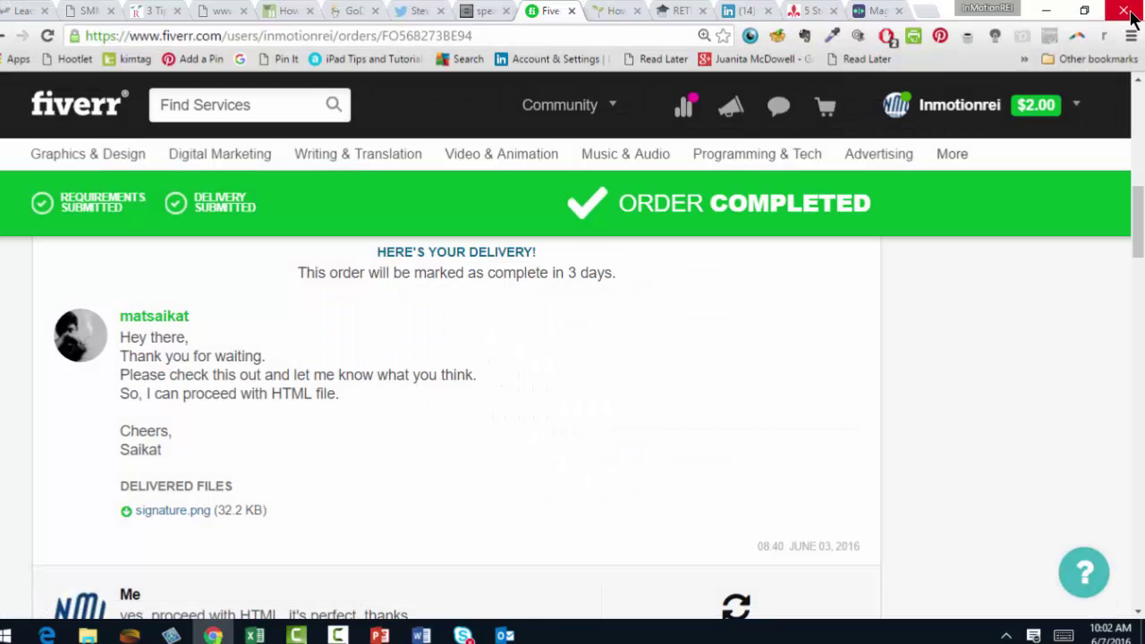
- Open File Explorer on the C: drive and expand the View tab's Options menu
key(super+e)
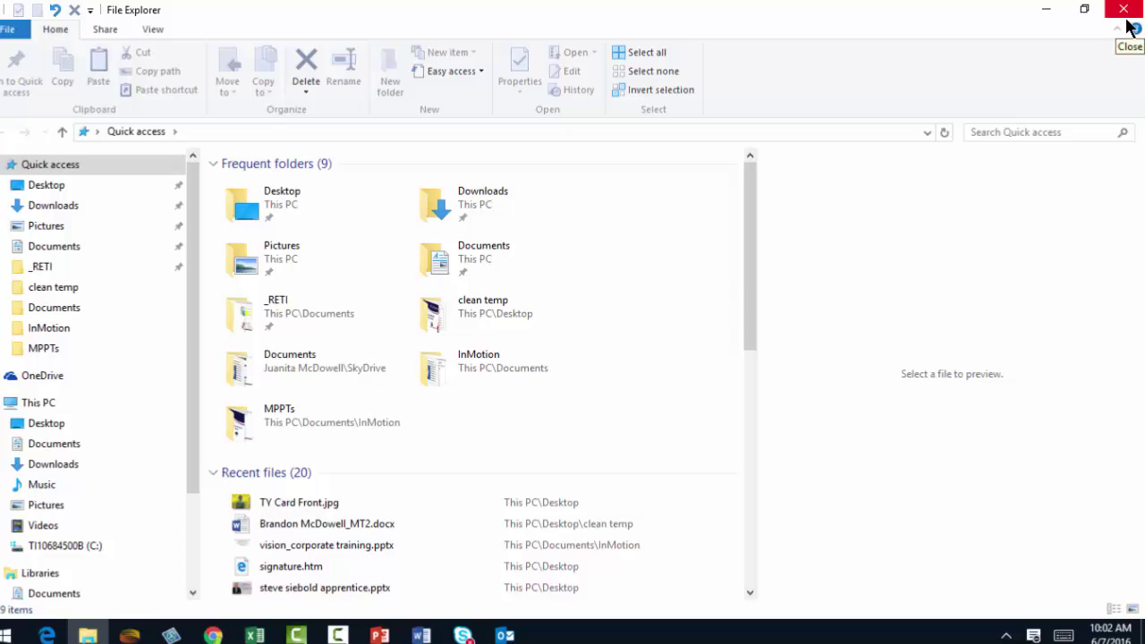
click(86, 552)
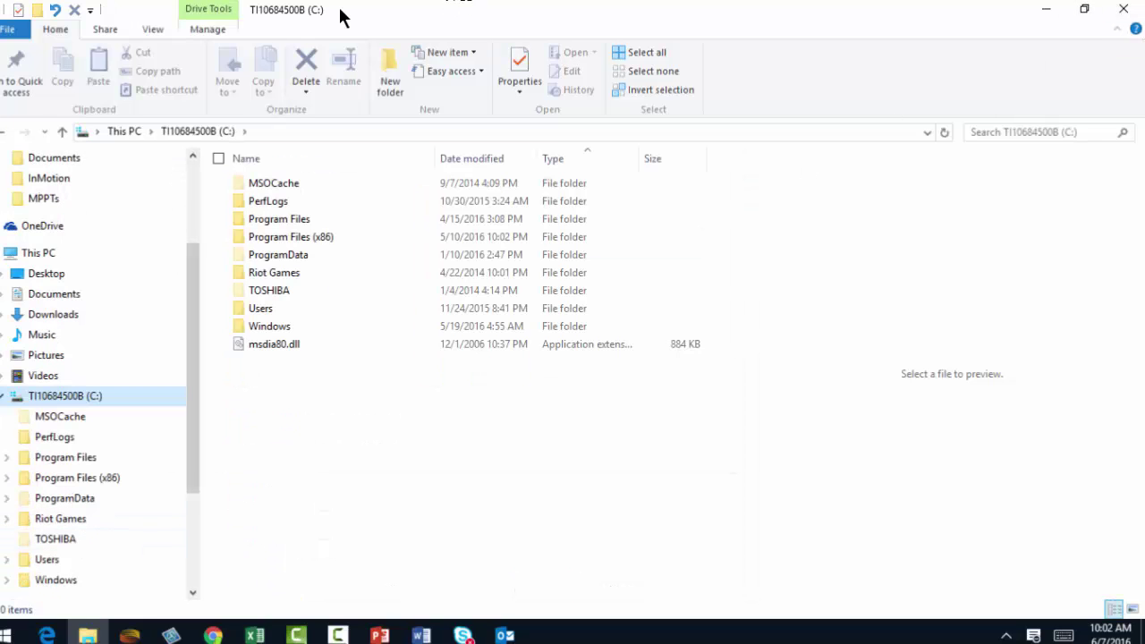
click(152, 30)
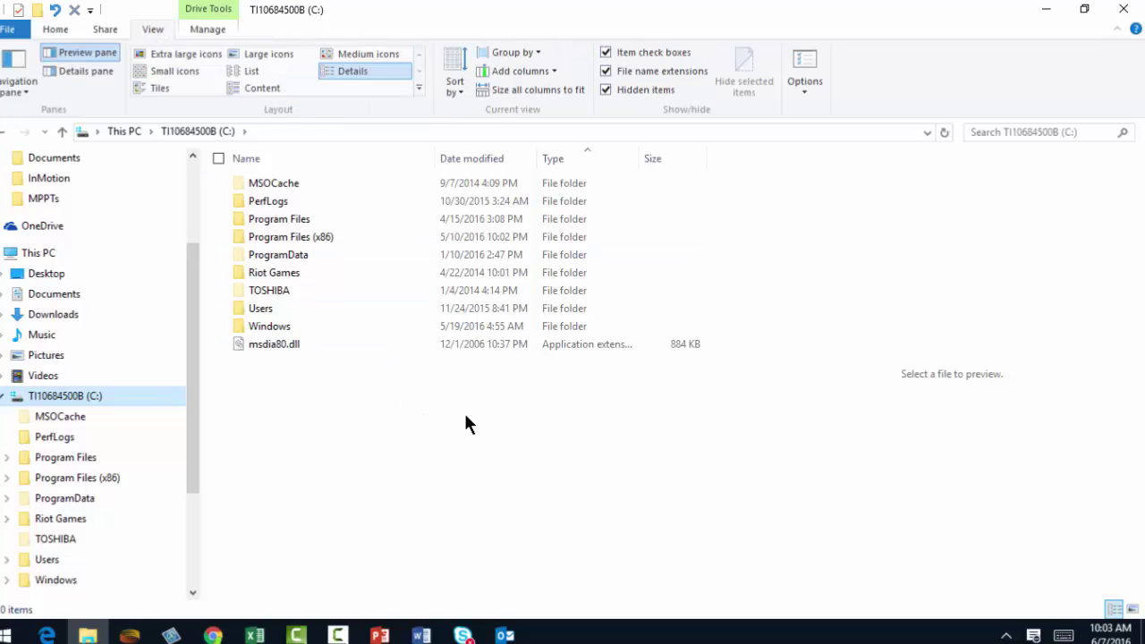
click(803, 93)
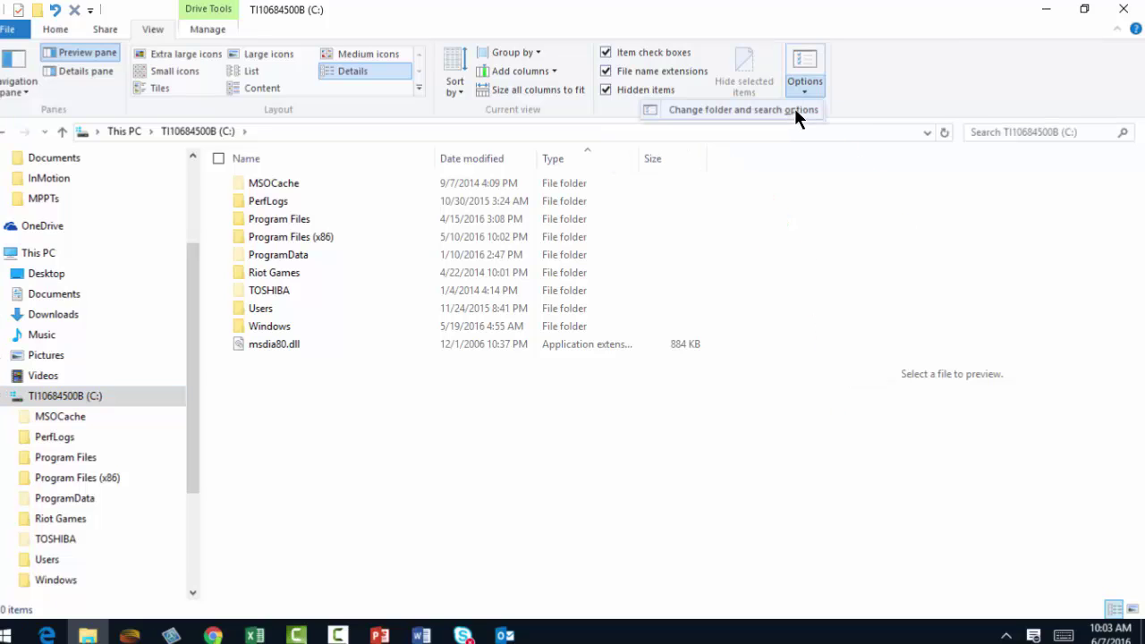
- Enable 'Show hidden files, folders, and drives' in Folder Options and apply with OK
click(794, 110)
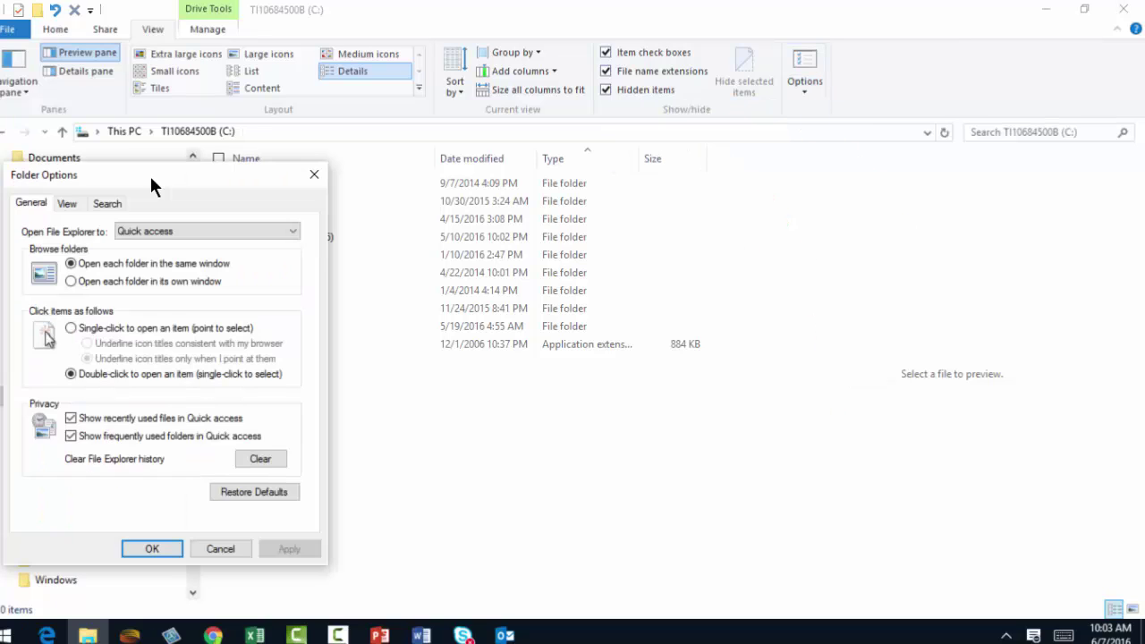
click(72, 206)
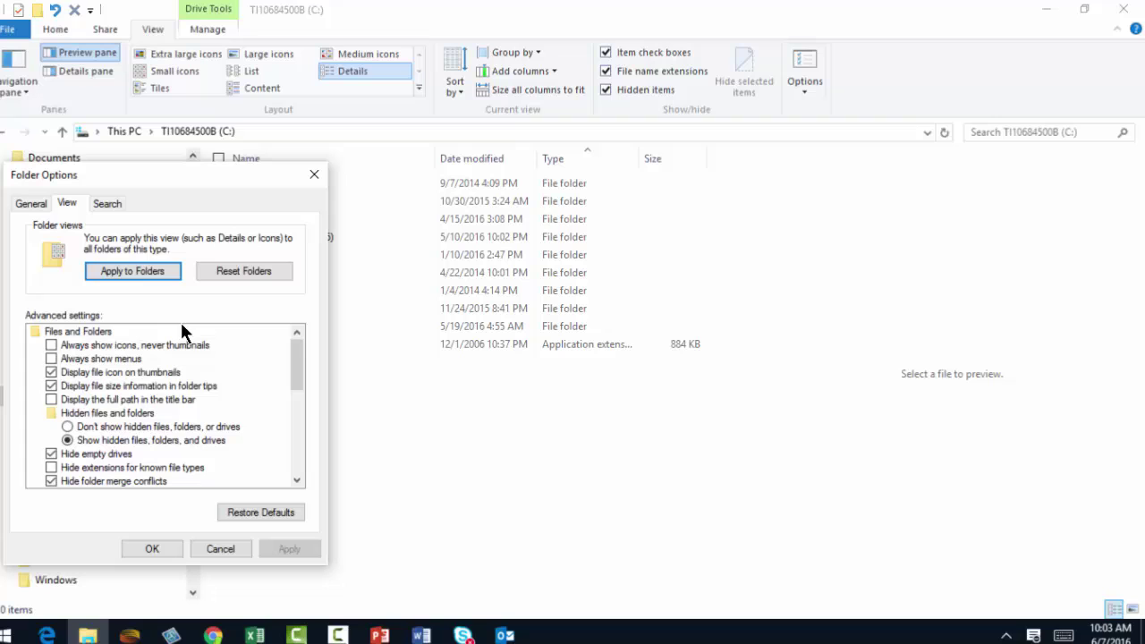
drag(296, 358, 290, 396)
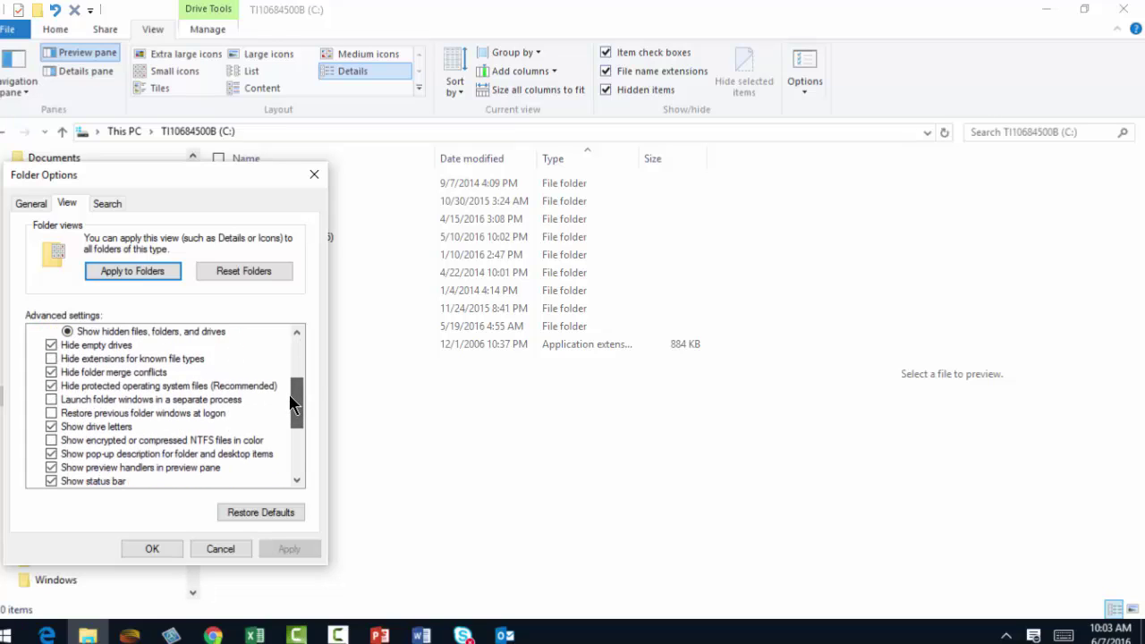
scroll(197, 398, up, 2)
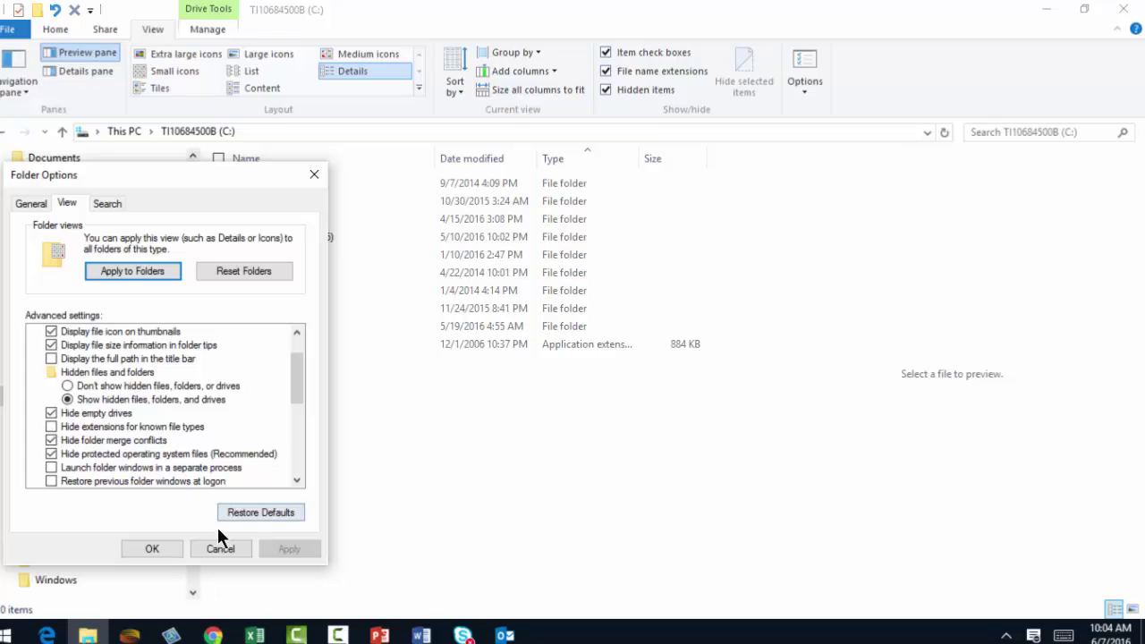
click(153, 549)
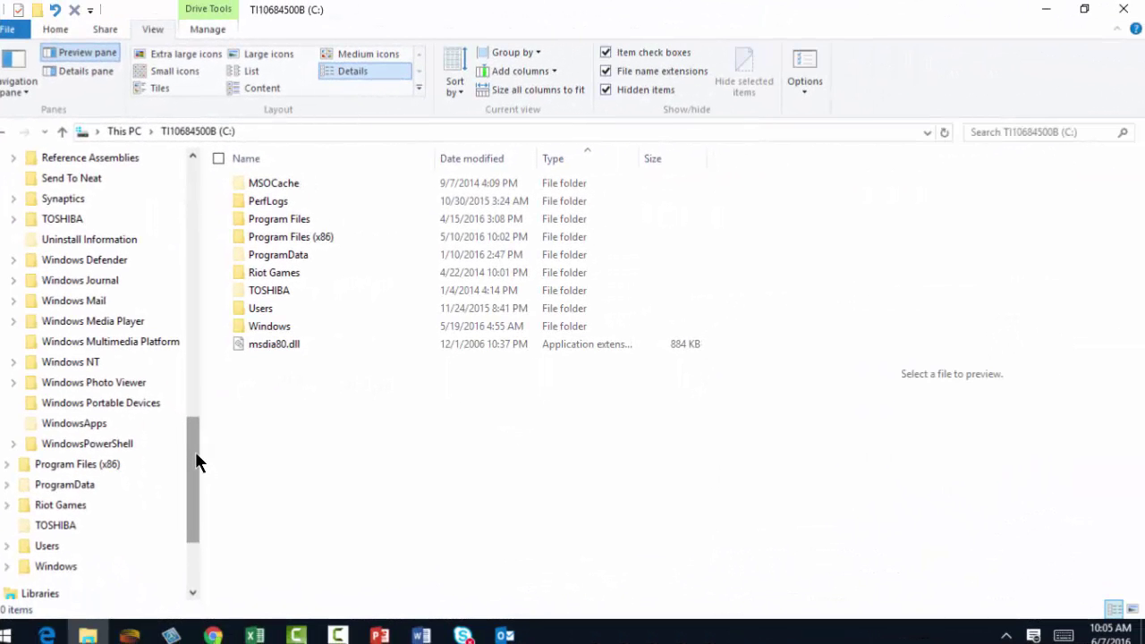
- Expand Users, the profile, AppData, Roaming and Microsoft to reach Signatures, then return to Fiverr
scroll(193, 463, down, 2)
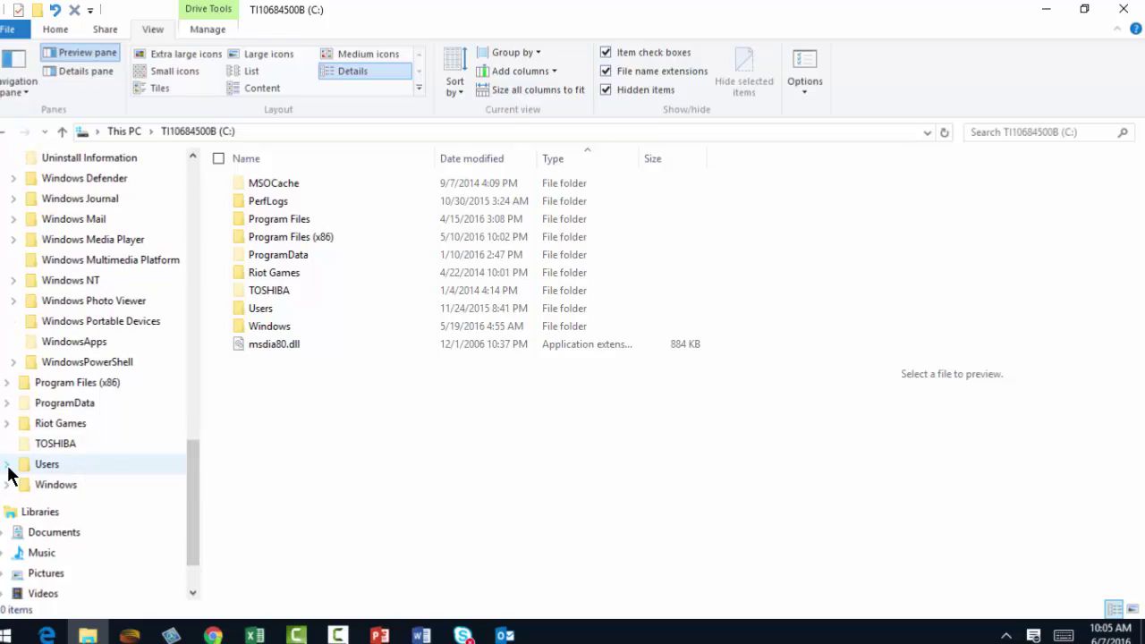
click(7, 466)
scroll(9, 465, down, 2)
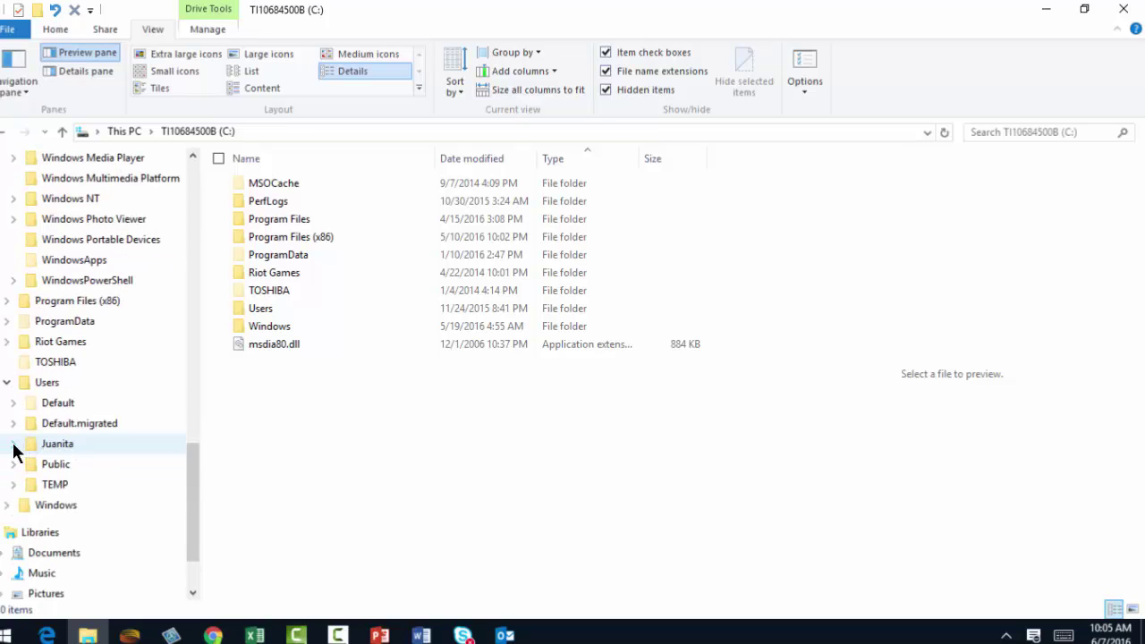
click(13, 446)
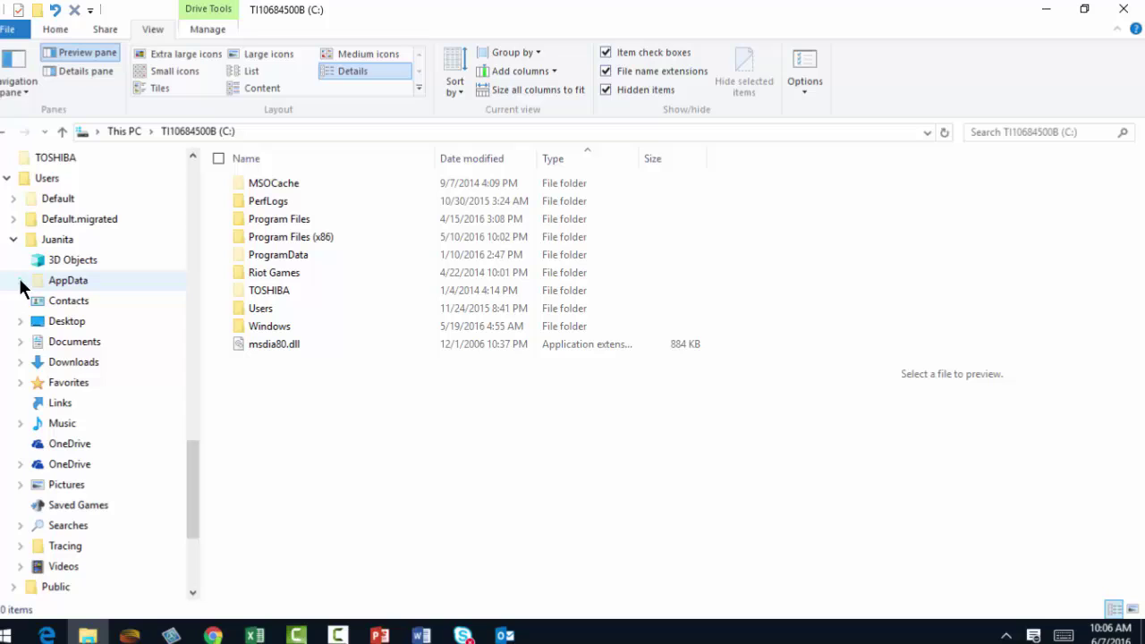
click(21, 282)
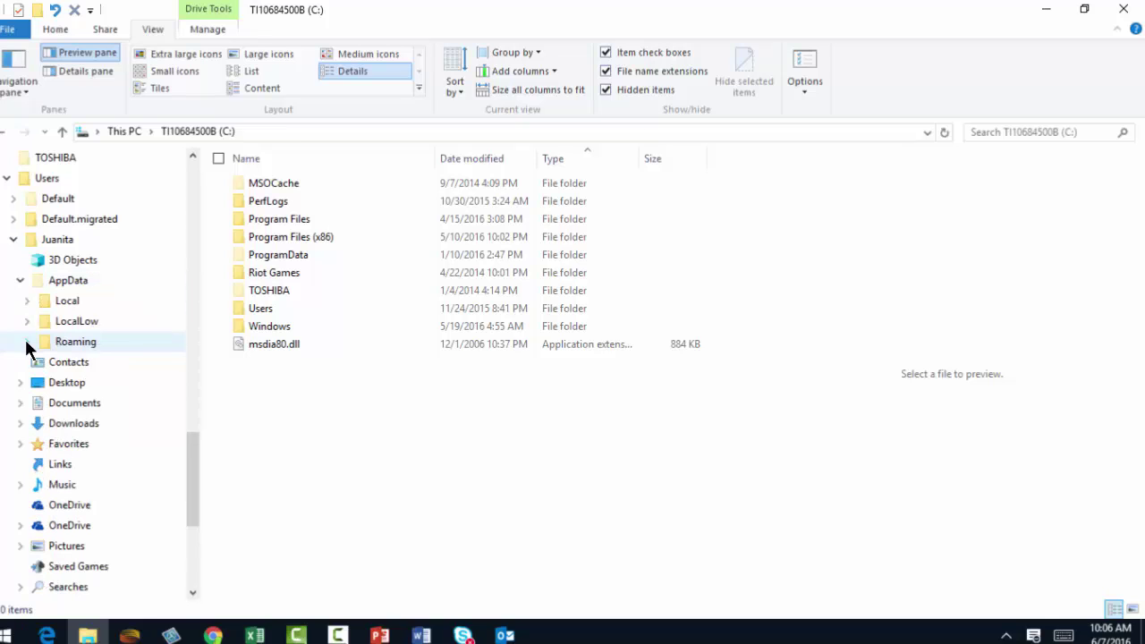
click(26, 342)
scroll(35, 304, down, 2)
click(34, 301)
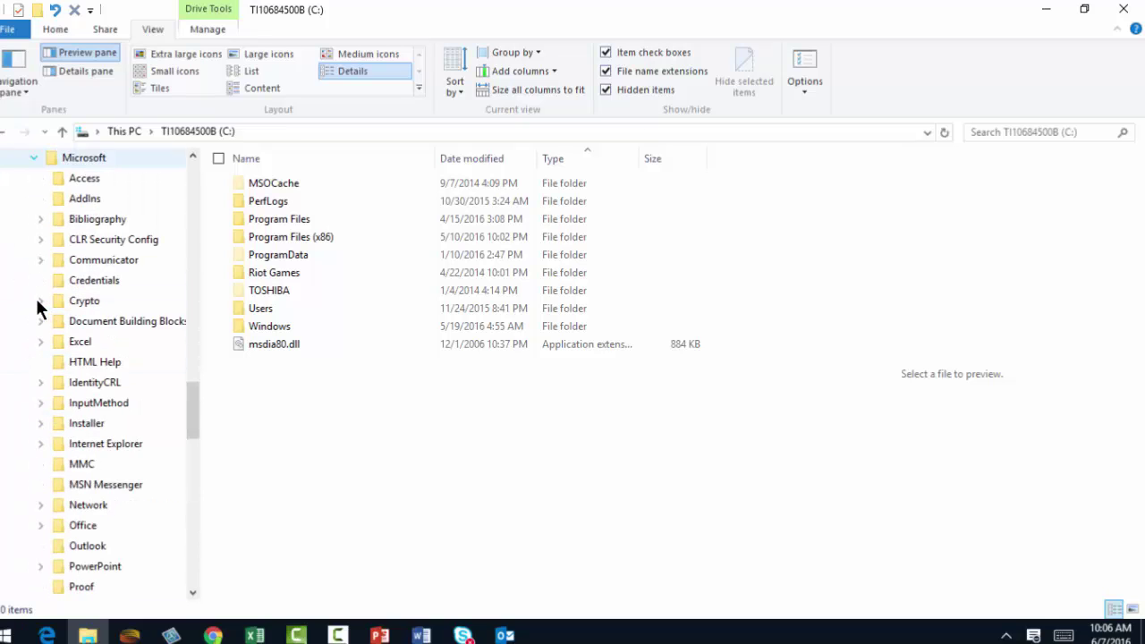
drag(194, 412, 197, 456)
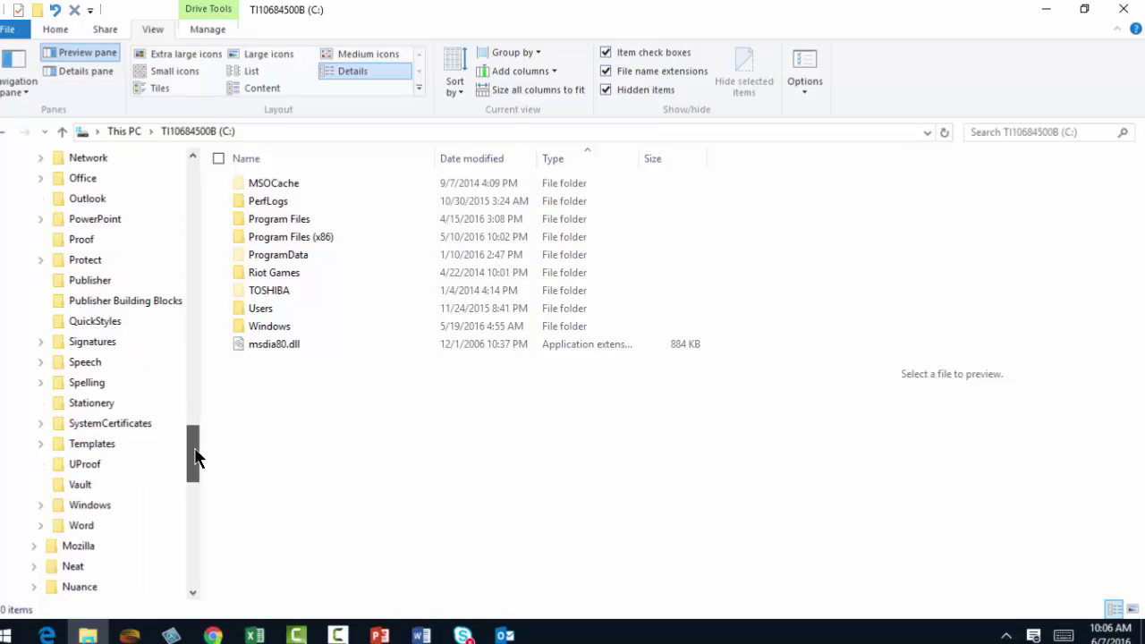
click(41, 341)
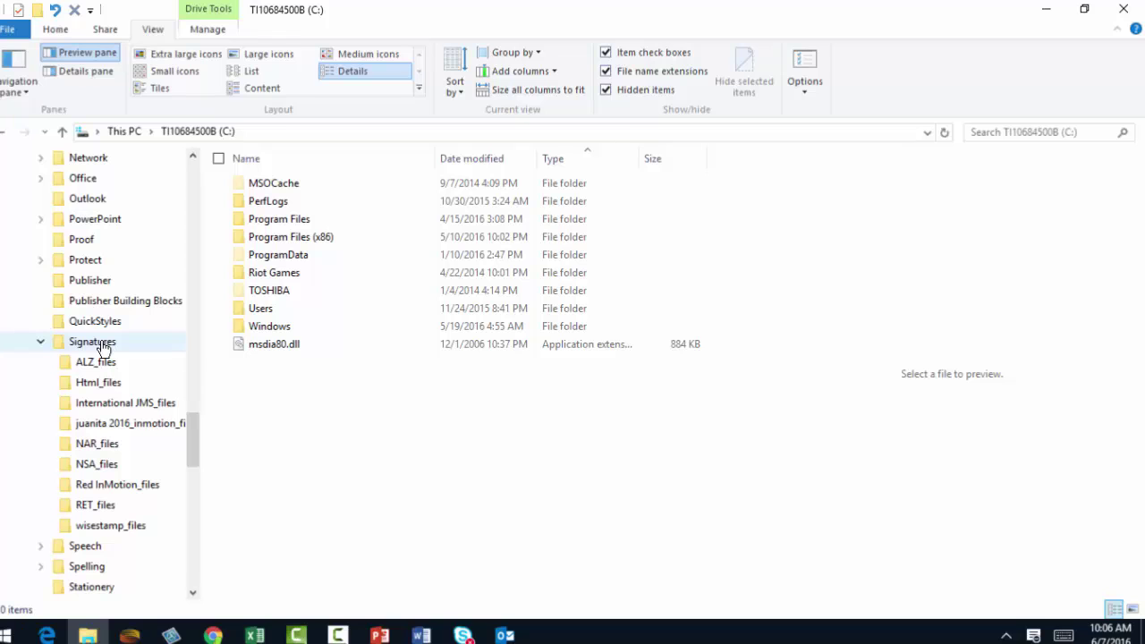
click(214, 635)
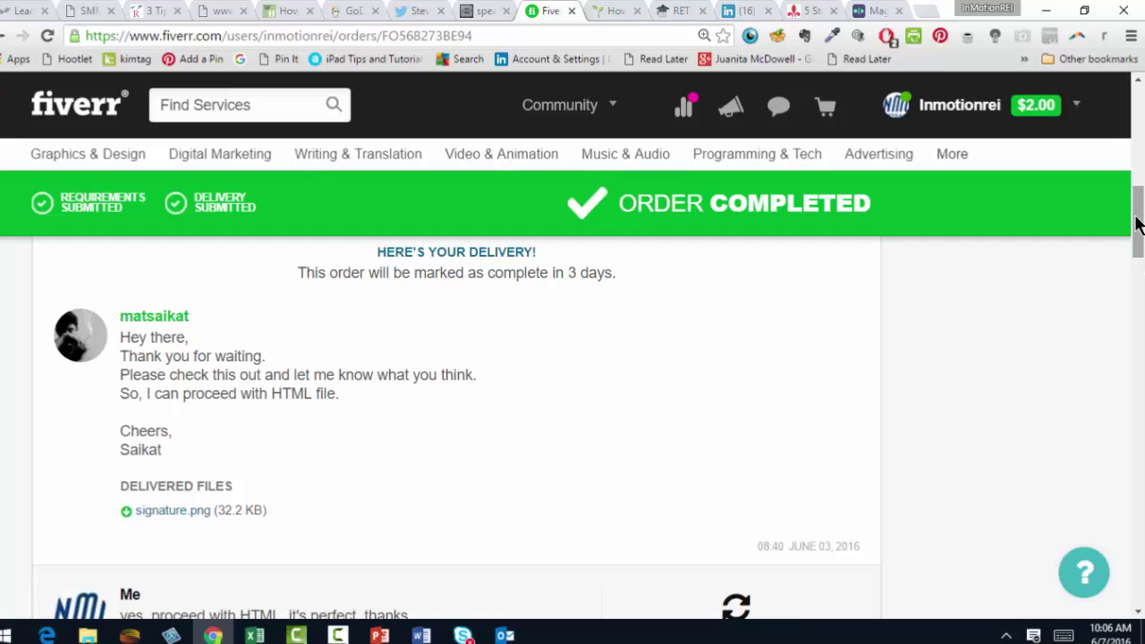
- Download signature.htm from the second delivery and show it in the Downloads folder
drag(1136, 223, 1128, 279)
scroll(1129, 283, down, 2)
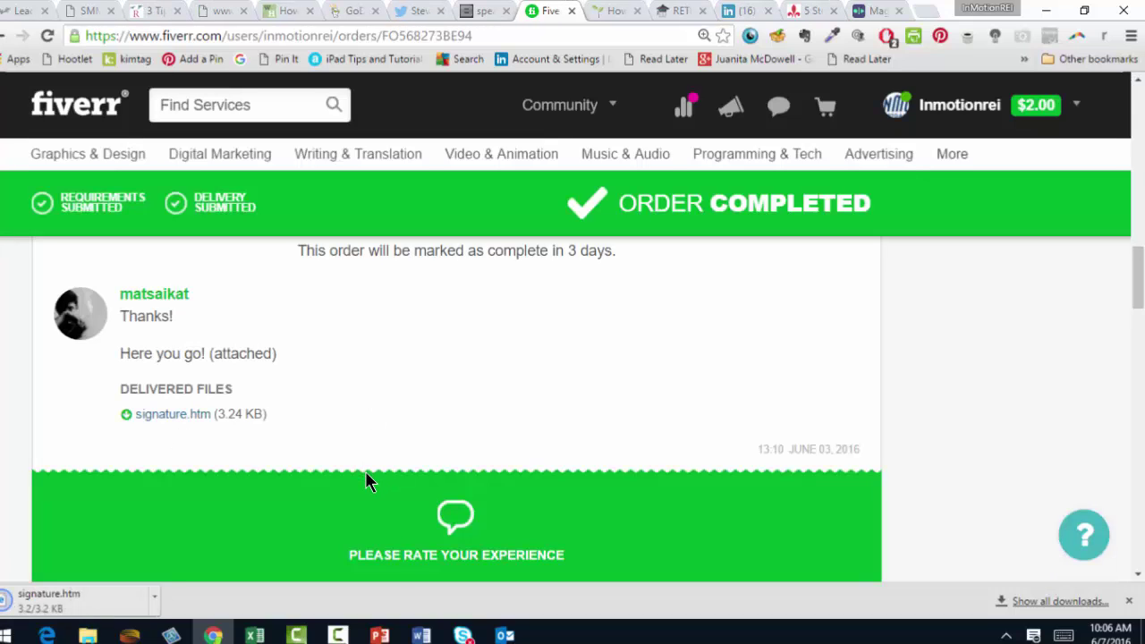
right_click(123, 609)
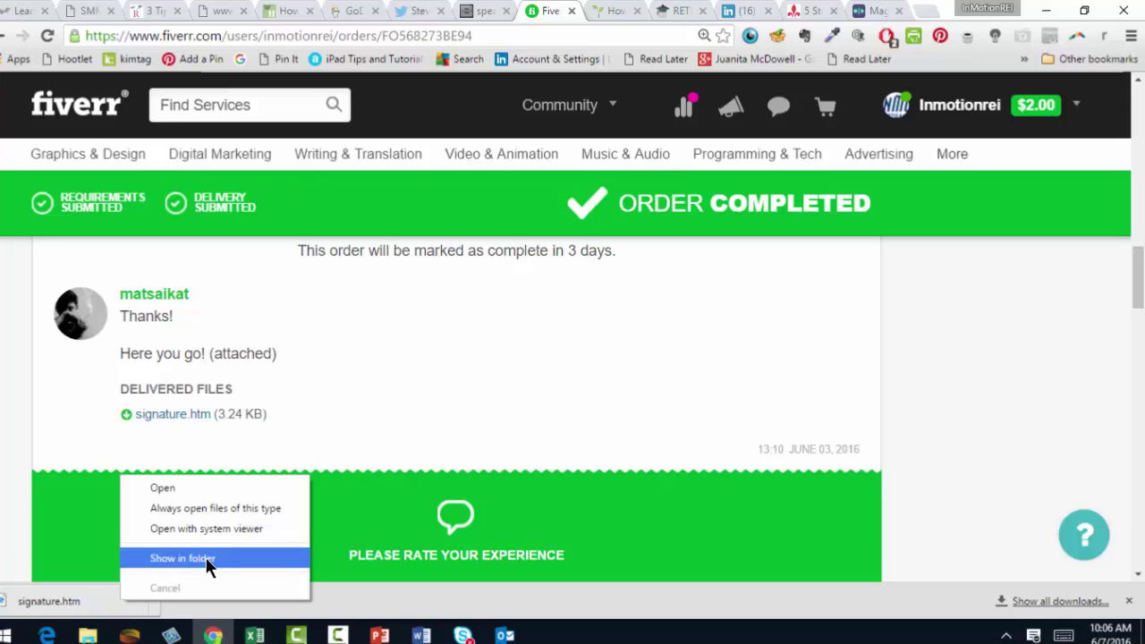
click(206, 557)
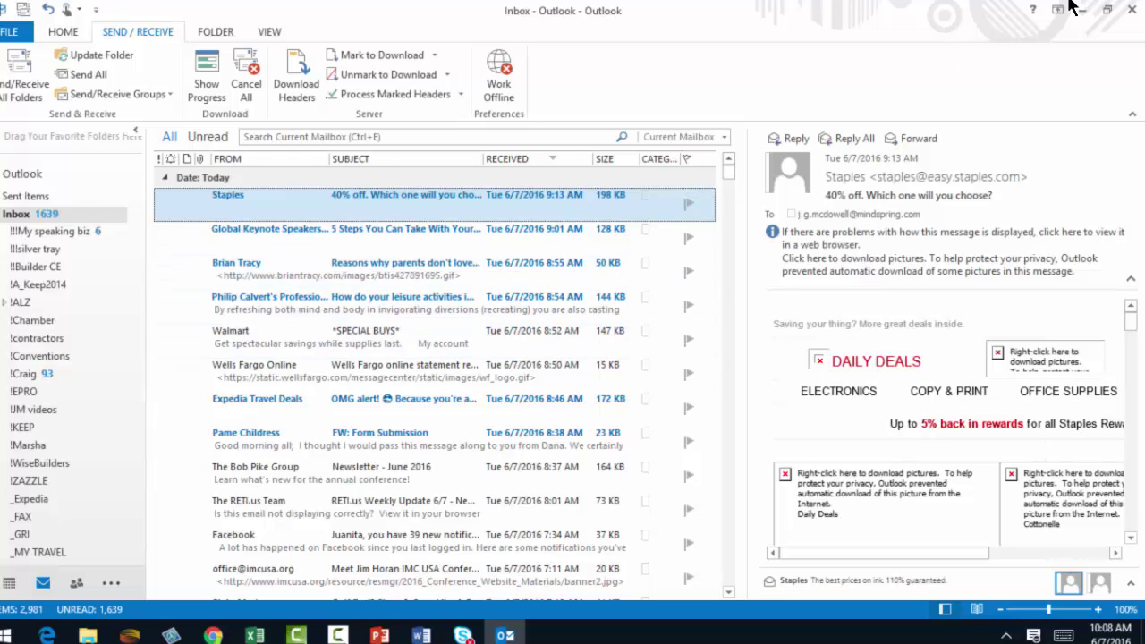
- Restart Outlook and open Signatures and Stationery via File > Options > Mail
click(1136, 11)
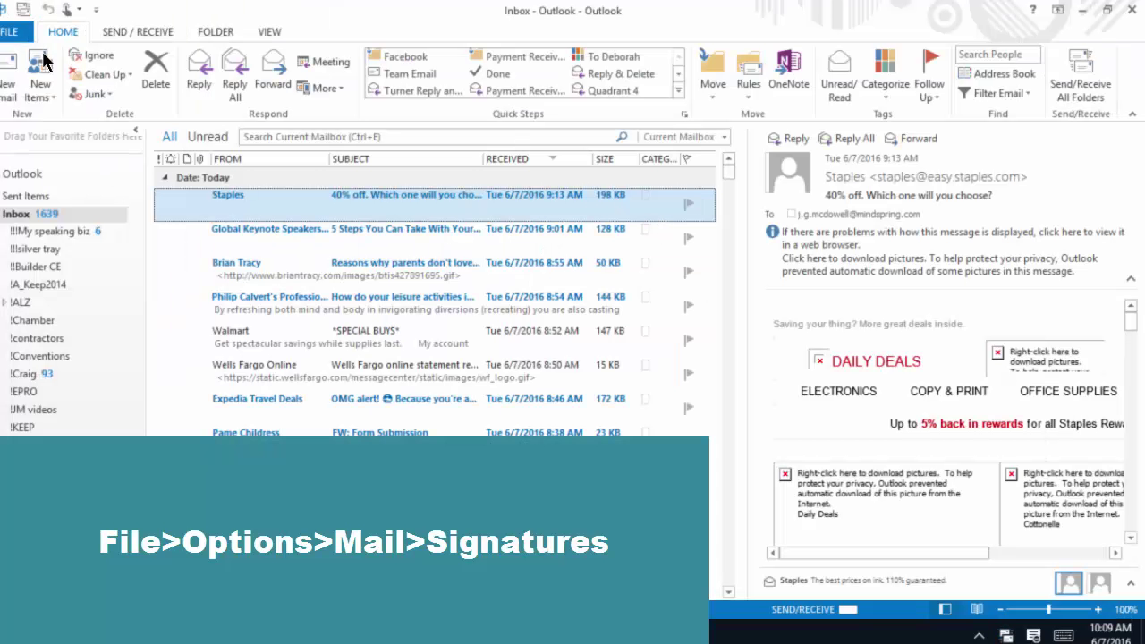
click(9, 31)
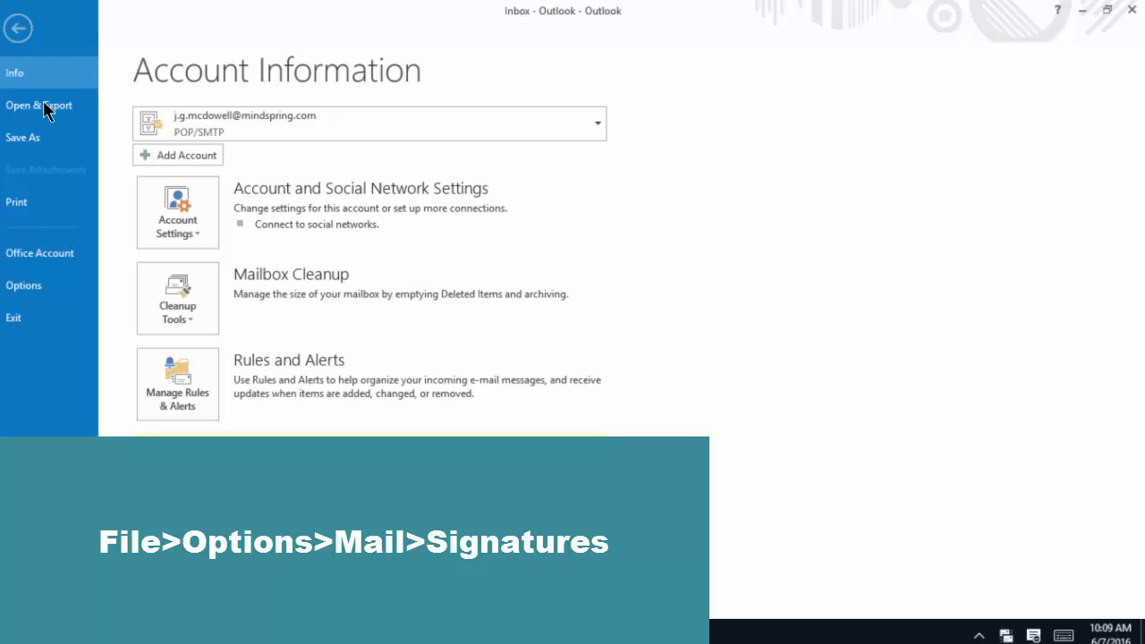
click(37, 296)
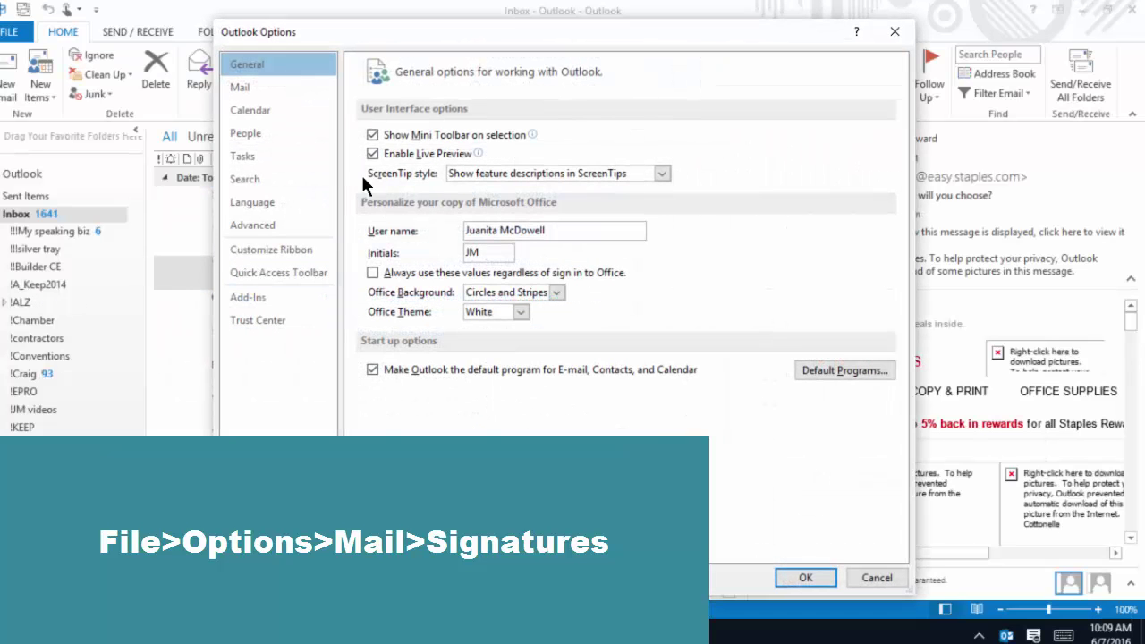
click(248, 93)
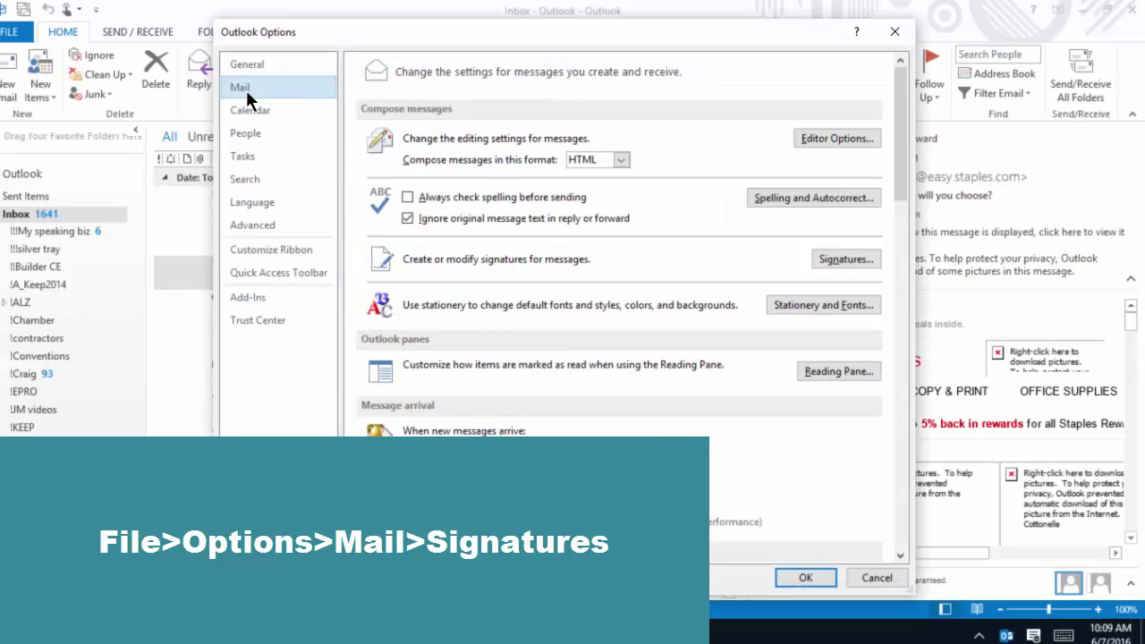
click(841, 258)
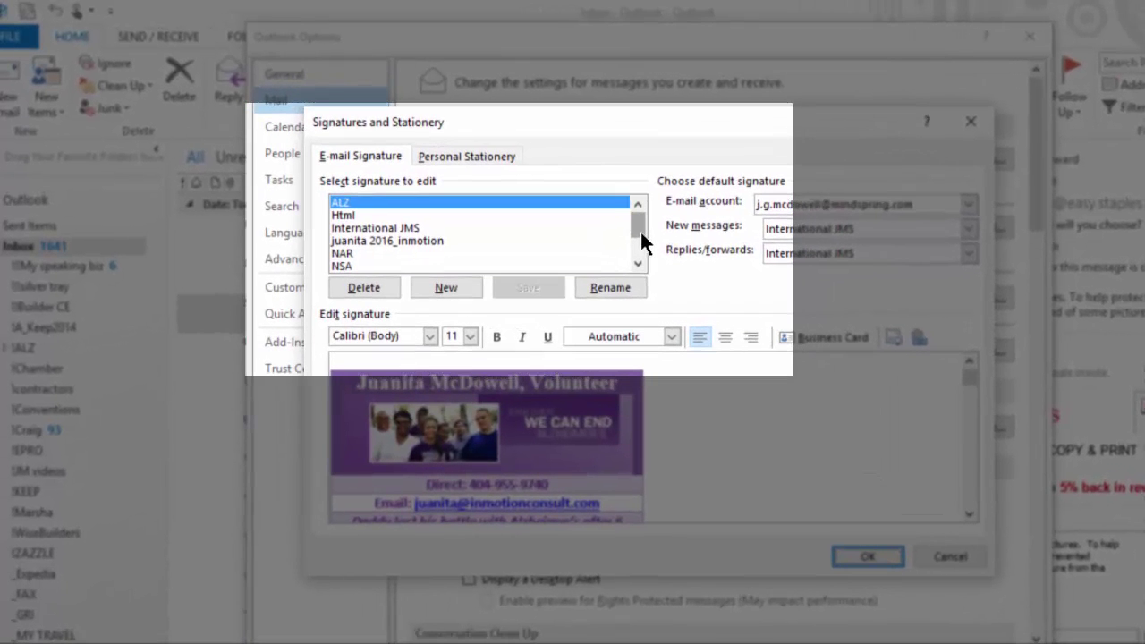
- Select the imported 'signature' to preview it and set it as the New messages default
drag(640, 232, 639, 235)
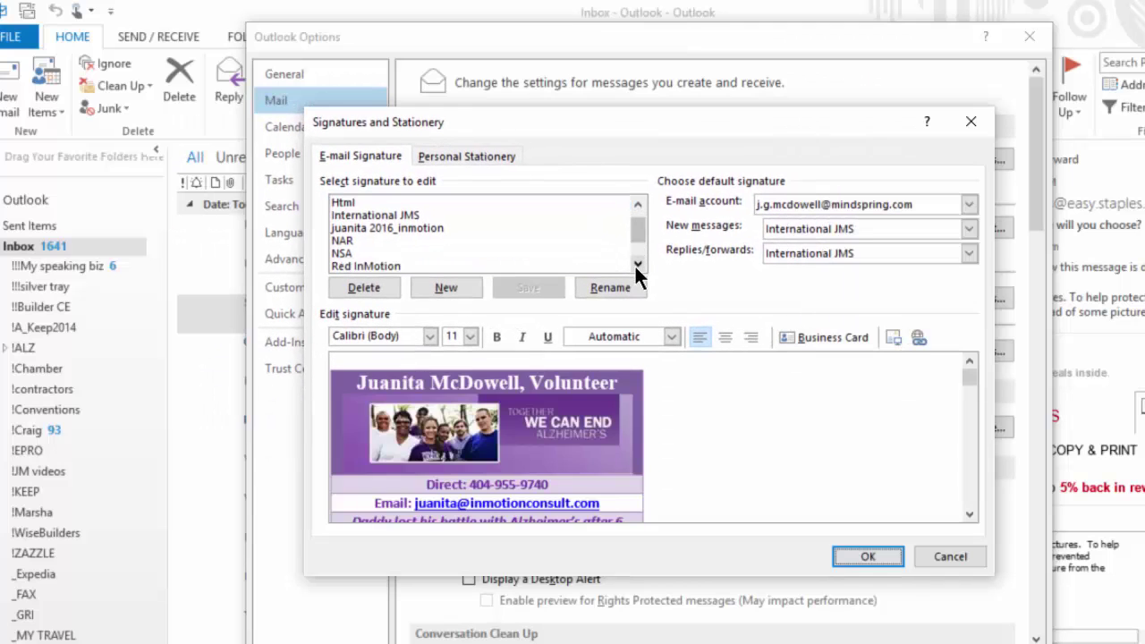
scroll(635, 264, down, 1)
click(357, 255)
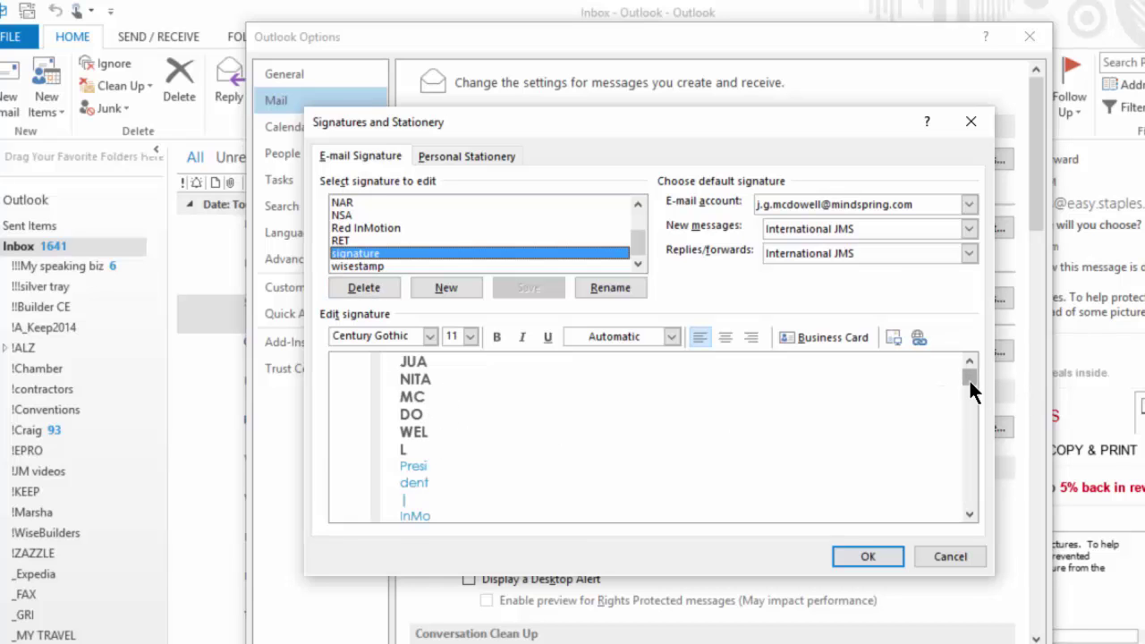
mouse_move(969, 372)
mouse_down()
mouse_move(971, 385)
mouse_move(971, 362)
mouse_up()
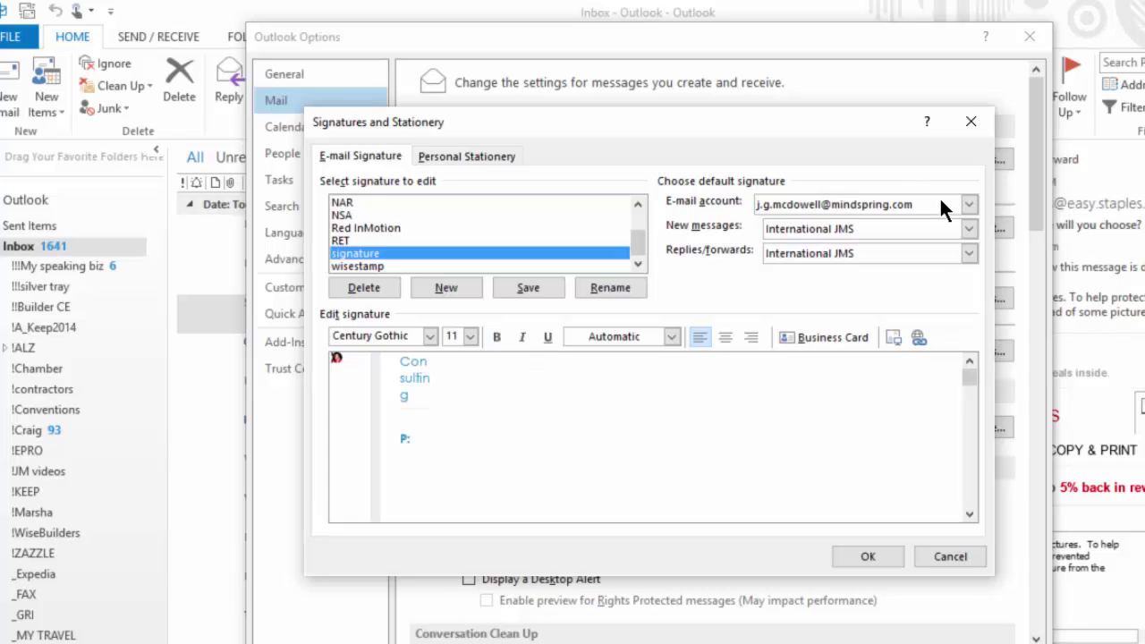
click(970, 230)
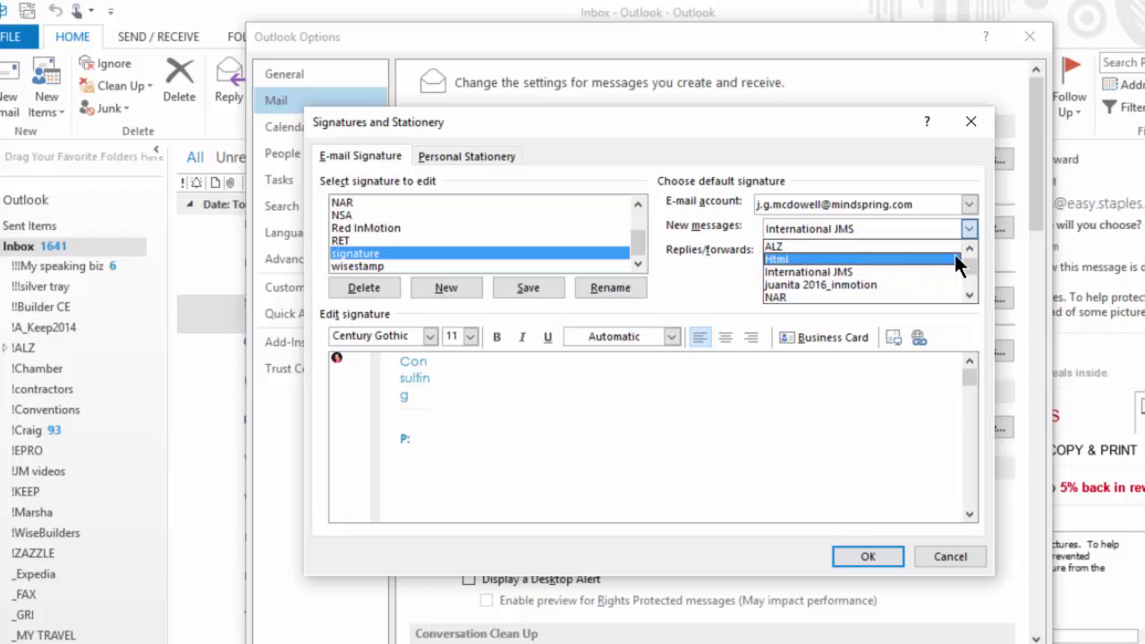
drag(970, 265, 972, 283)
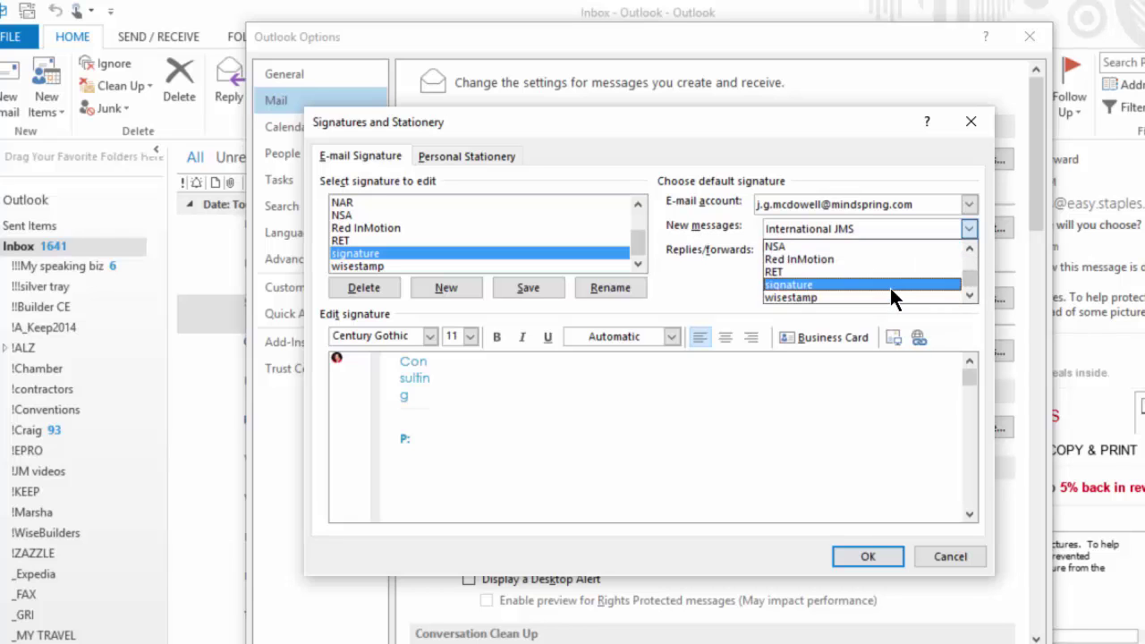
click(892, 286)
key(Tab)
- Set Replies/forwards to 'signature', confirm both dialogs, and open a new message with it
key(s)
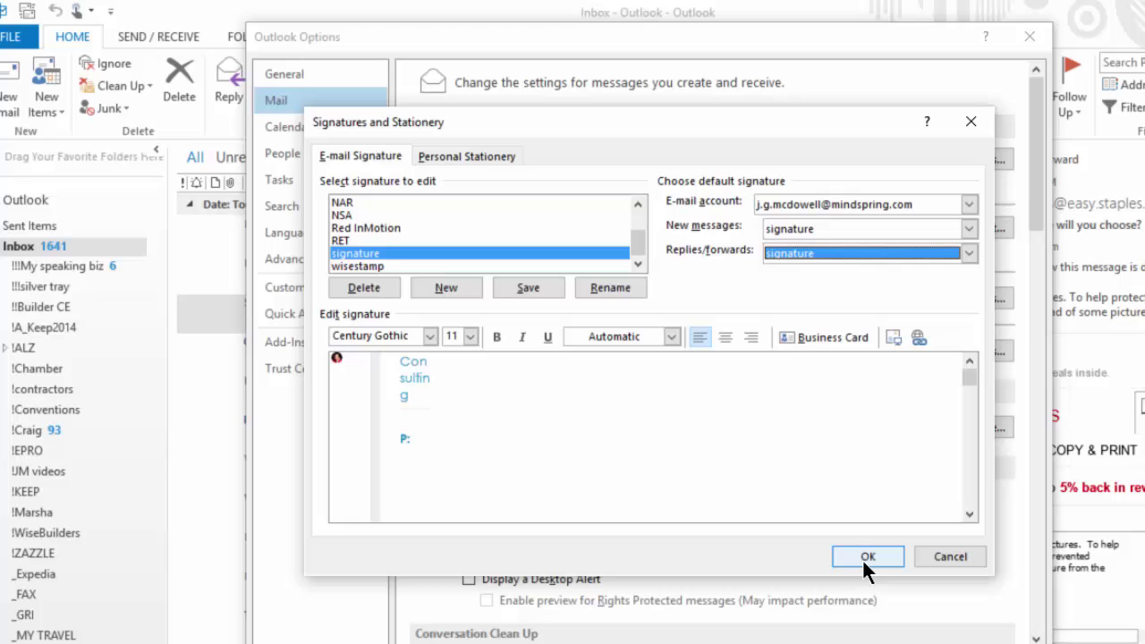
click(866, 556)
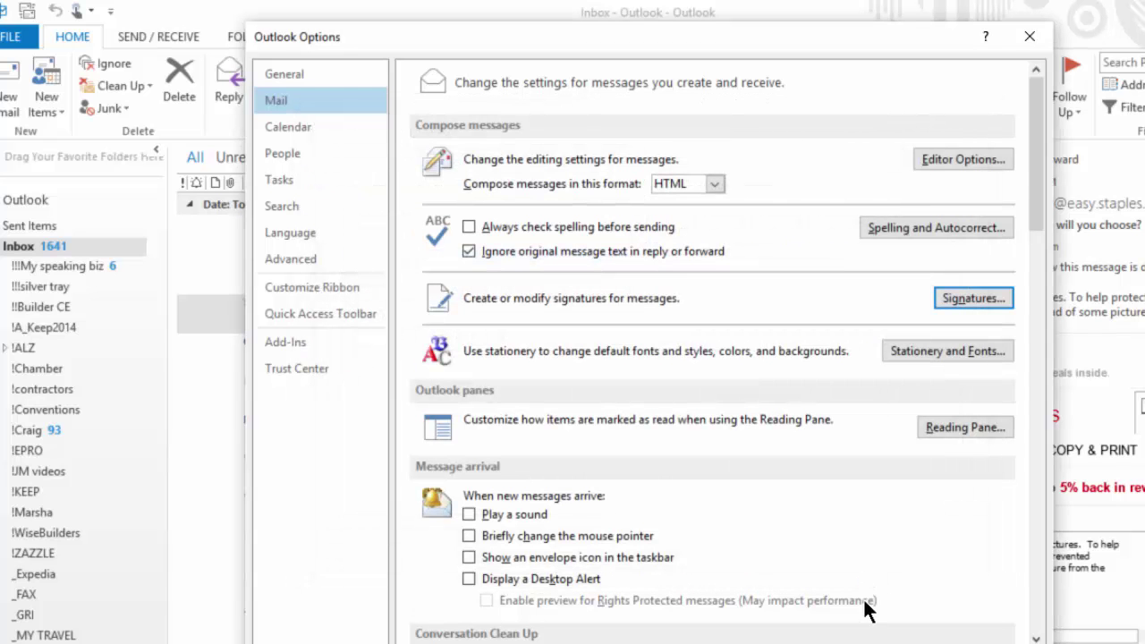
key(Return)
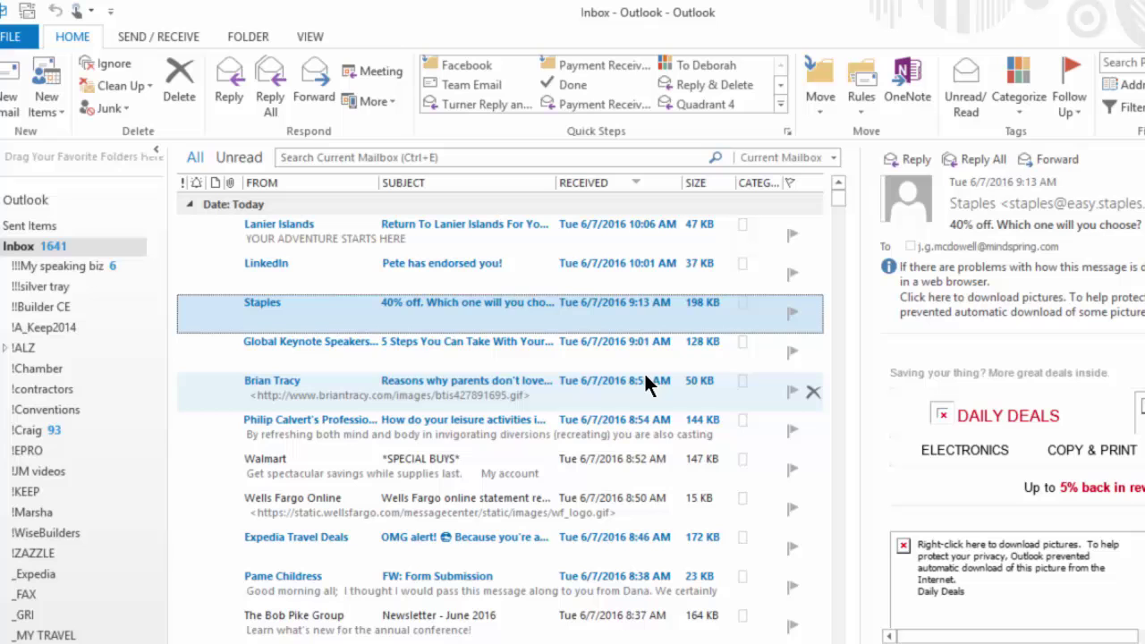
key(ctrl+n)
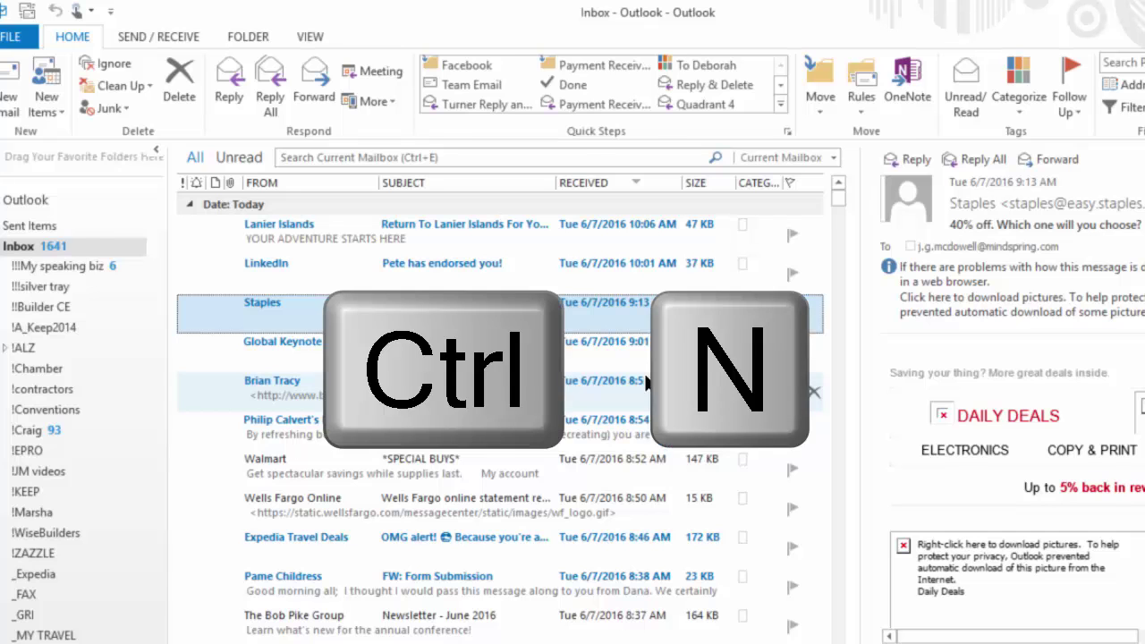